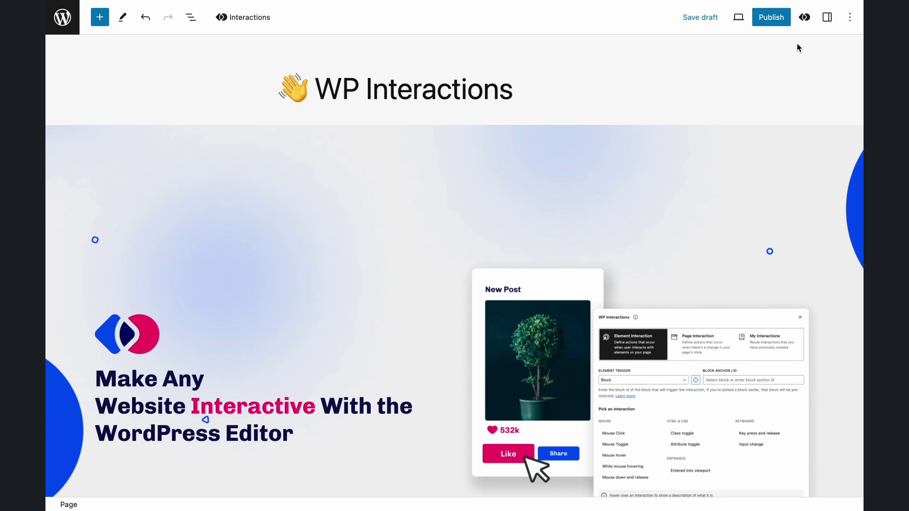
- Open the WP Interactions sidebar and review the choices for new element and page interactions, including the element trigger types
left_click(805, 19)
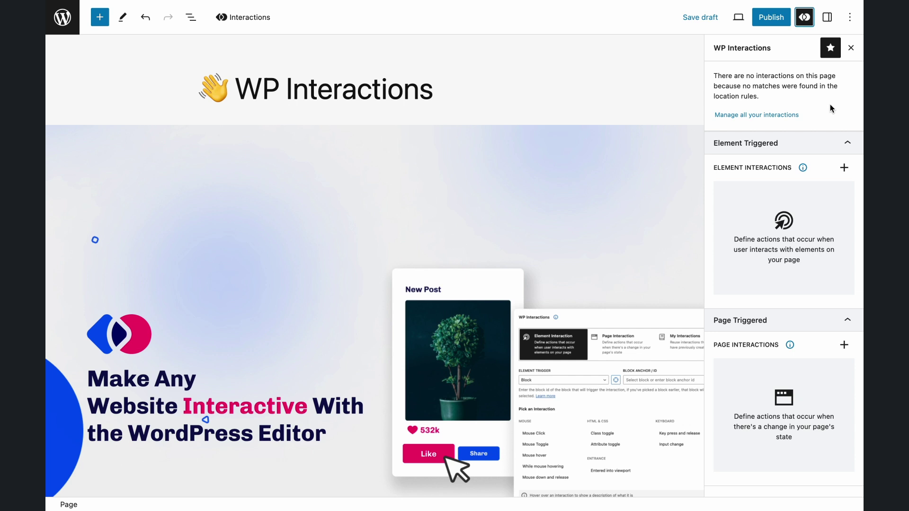
left_click(841, 170)
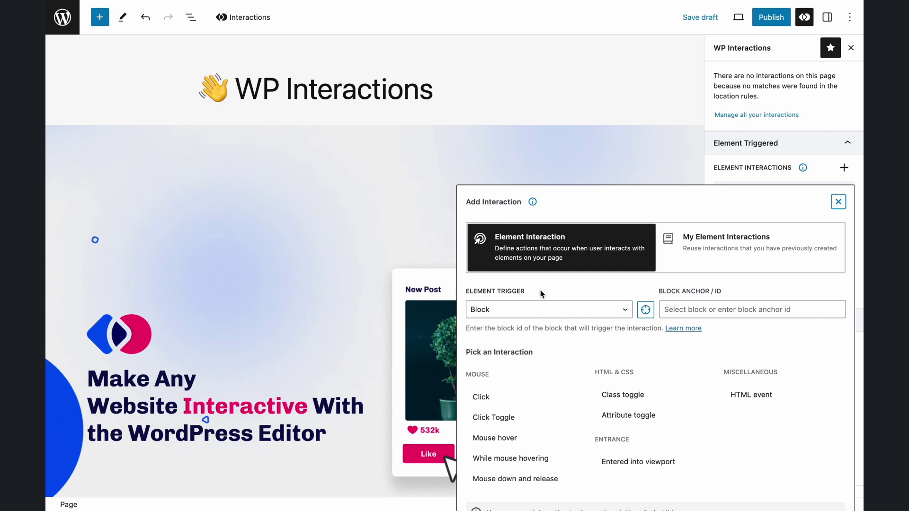
left_click(540, 309)
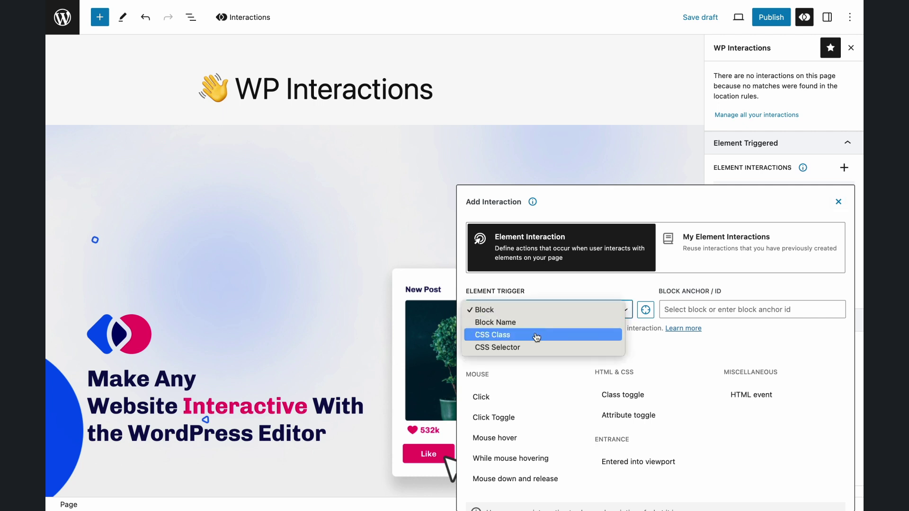
key("Escape")
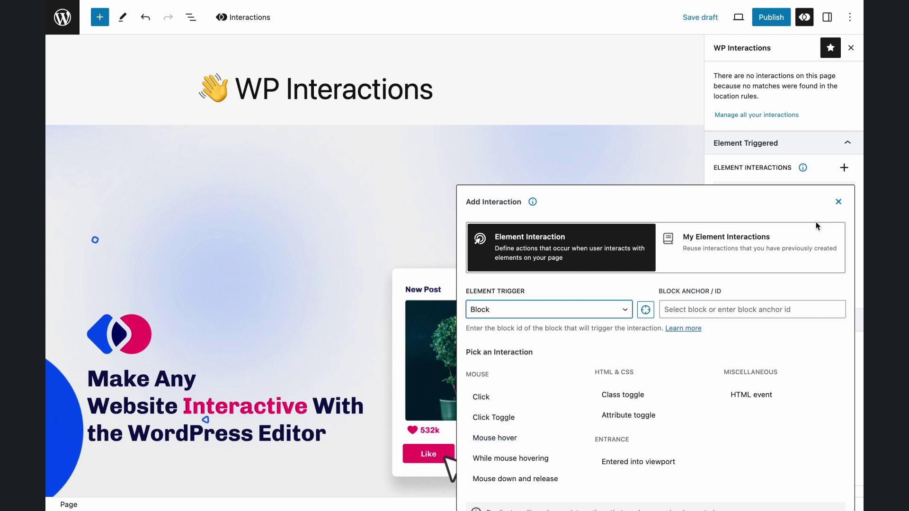
left_click(838, 202)
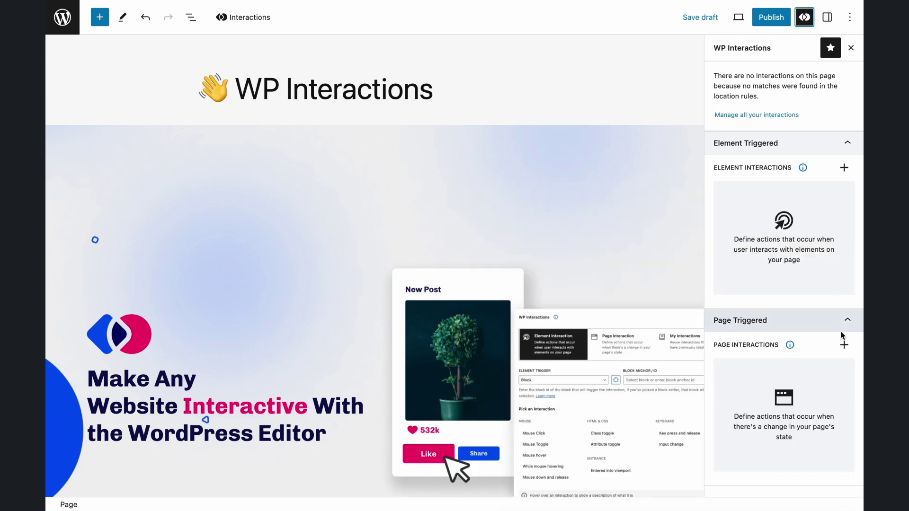
left_click(844, 345)
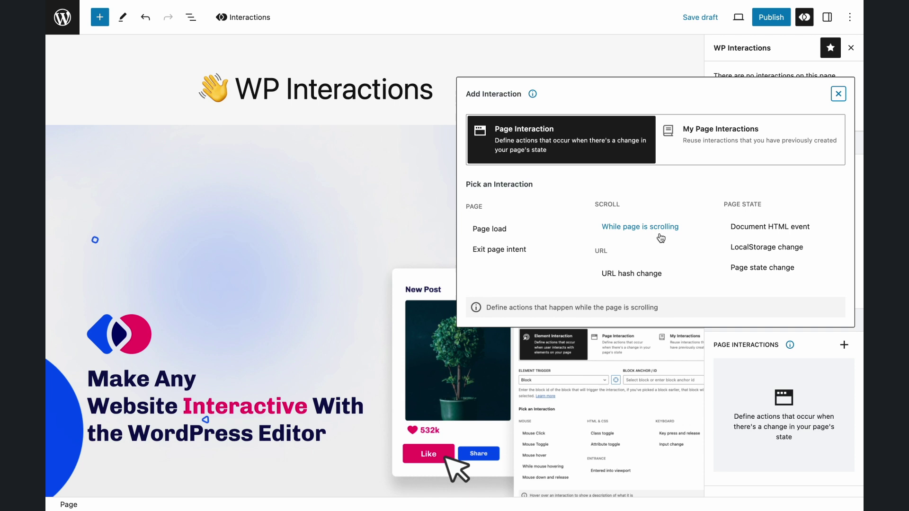
left_click(838, 93)
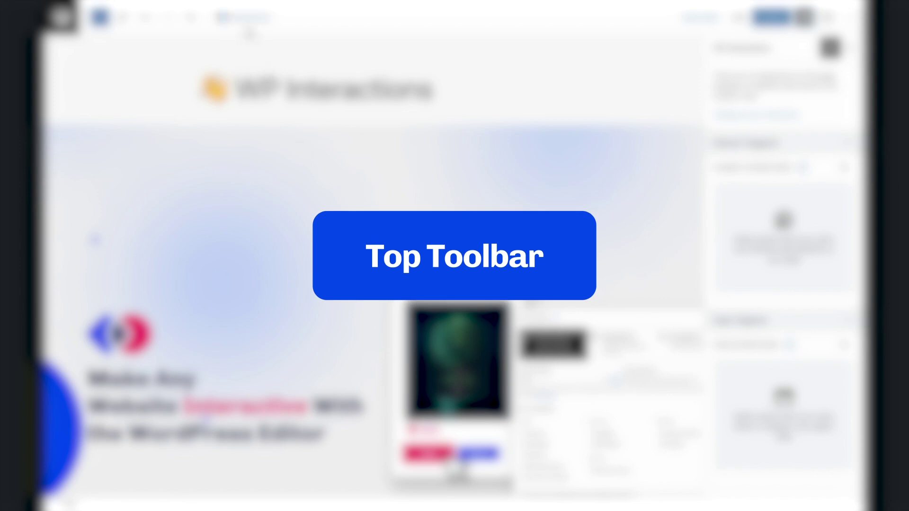
- Review the Element Interaction, Page Interaction and My Interactions choices in the editor-wide interaction picker
left_click(248, 28)
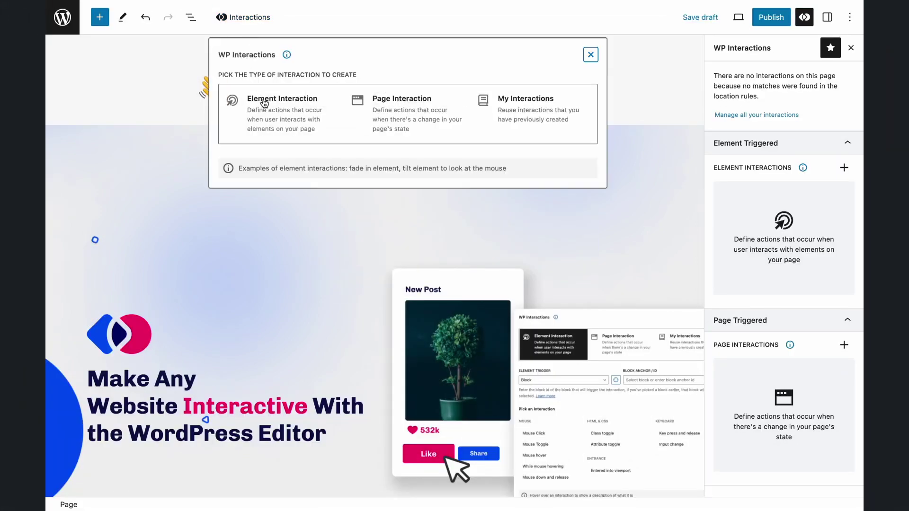
left_click(278, 132)
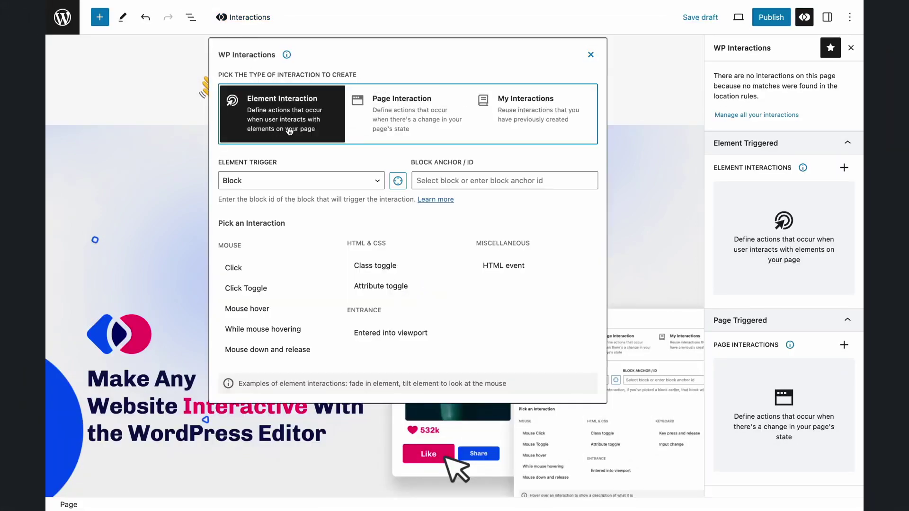
left_click(393, 136)
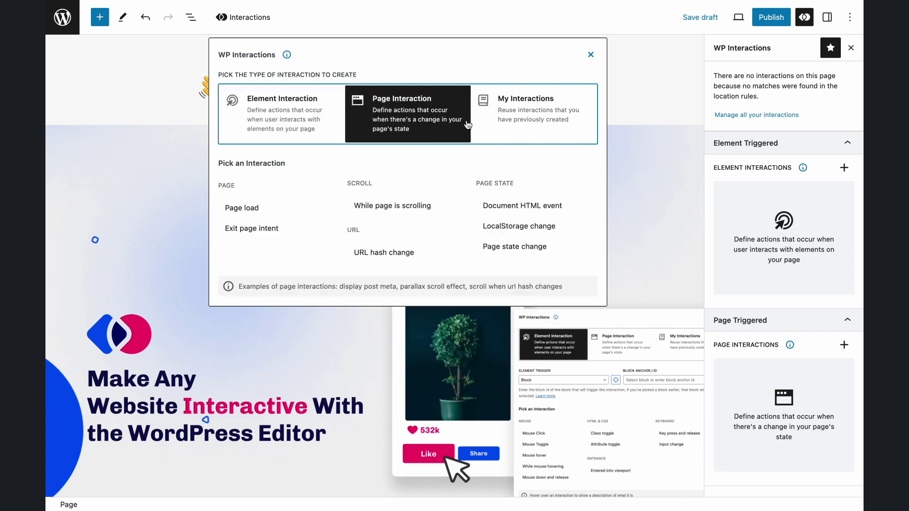
left_click(525, 131)
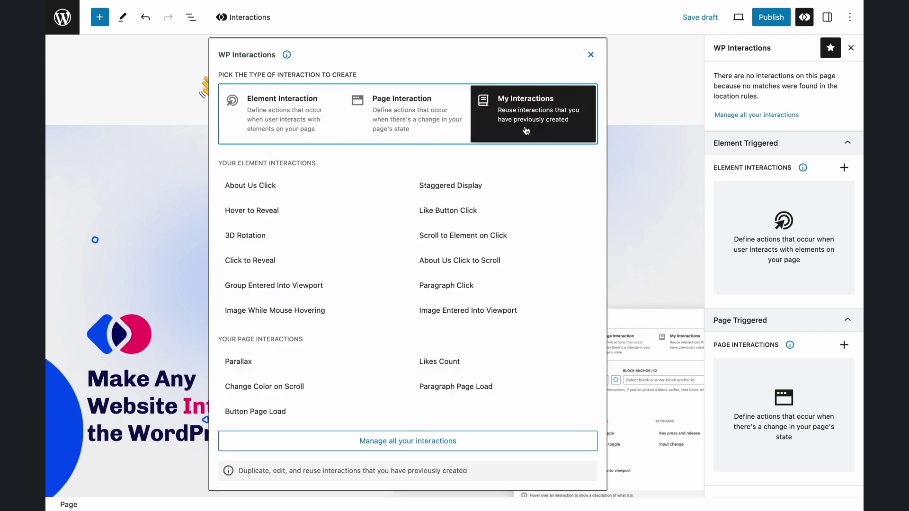
left_click(590, 55)
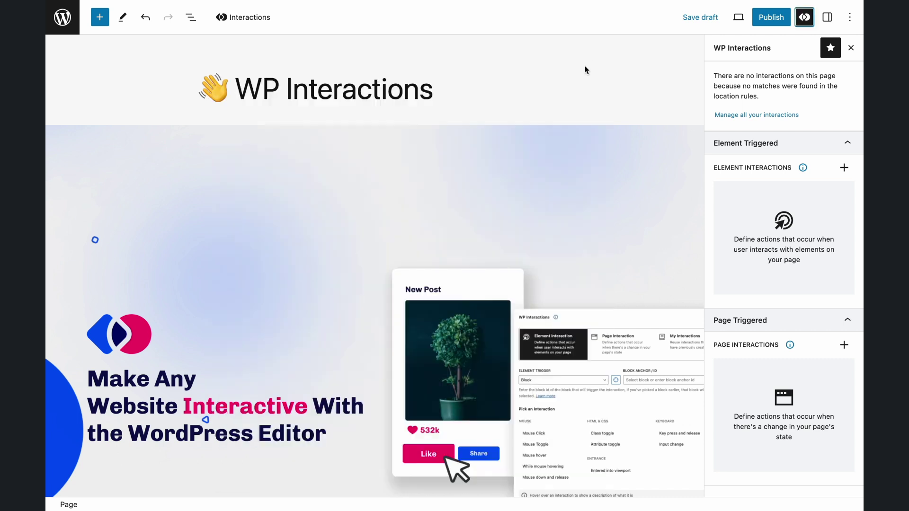
- Add a Mouse hover interaction to the column block containing the New Post image
left_click(561, 266)
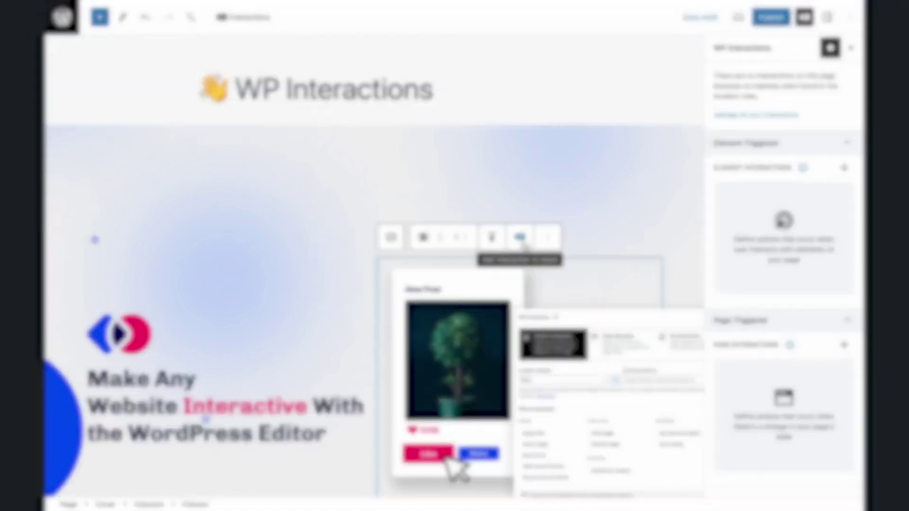
left_click(520, 237)
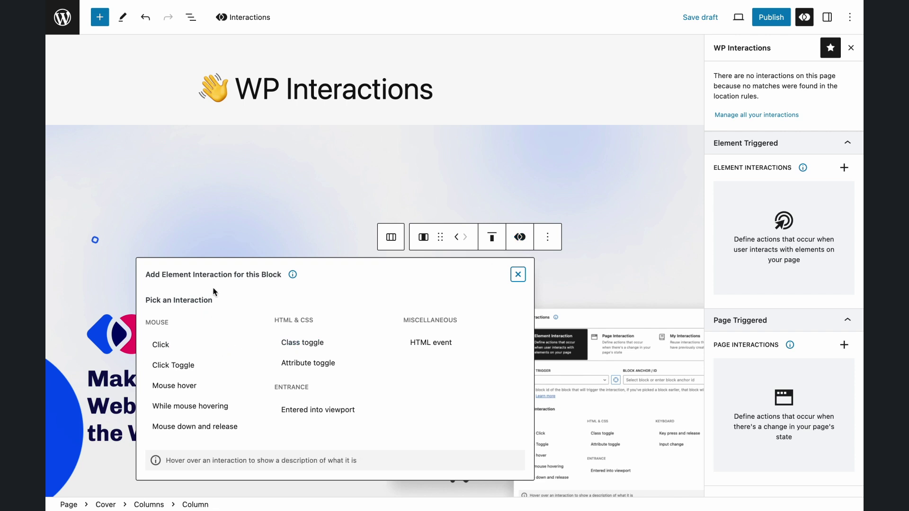
left_click(199, 387)
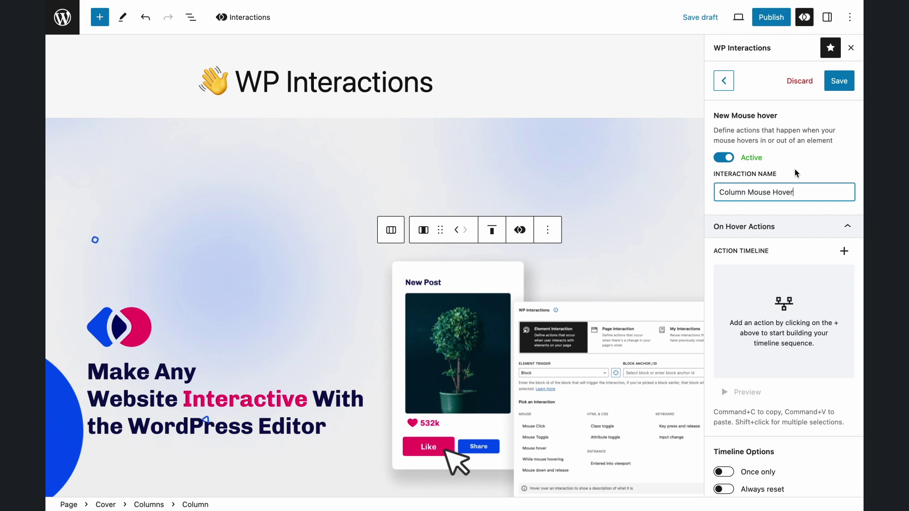
- Look over the new interaction's timeline settings and name the interaction "Image Rotate"
scroll(797, 173, "down", 5)
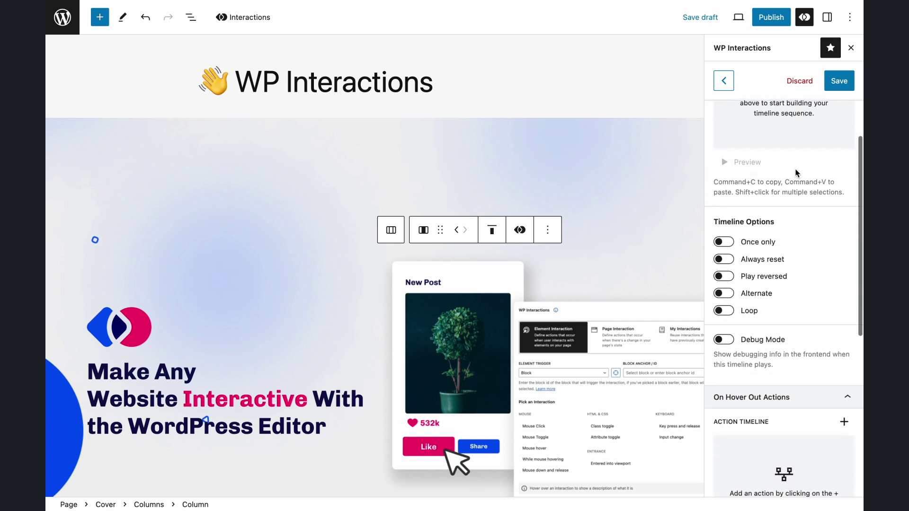
scroll(796, 173, "up", 5)
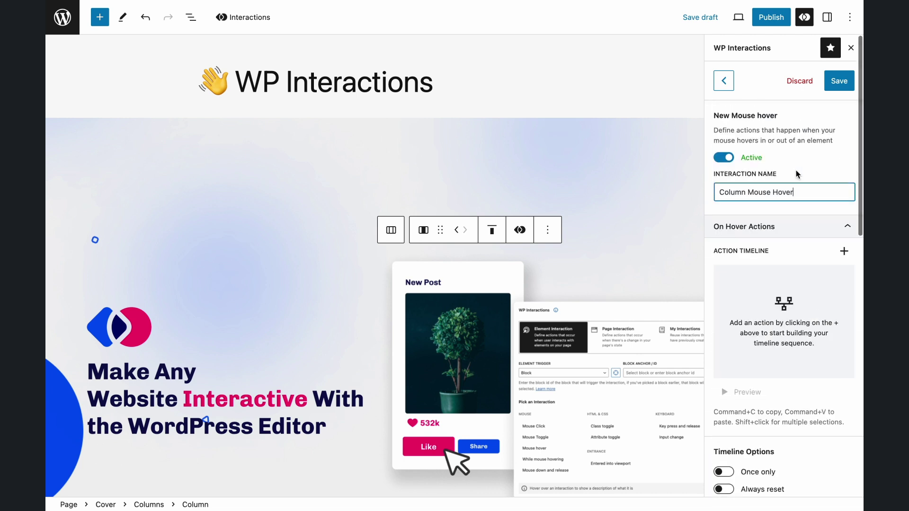
key("super+a")
type("Imag")
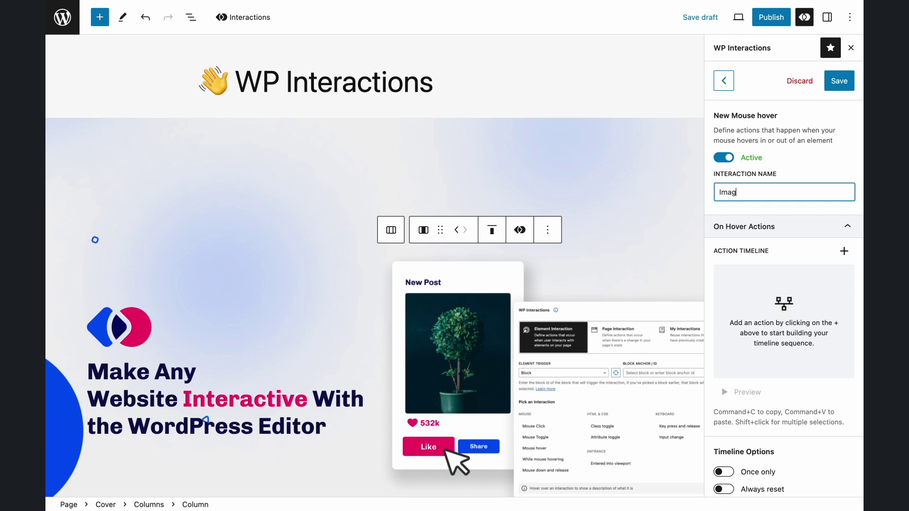
type("e Rotate")
- Add an Opacity action to the On Hover action timeline and change it to a Rotate action
left_click(844, 251)
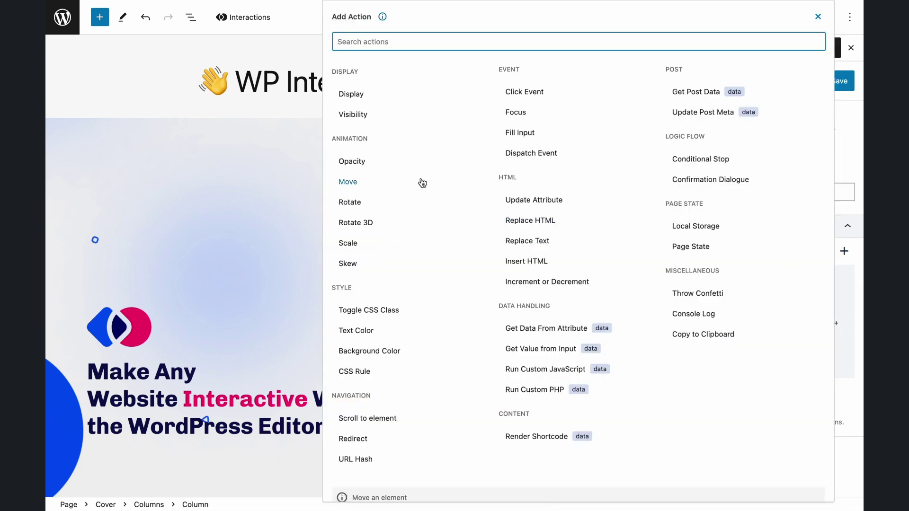
left_click(410, 169)
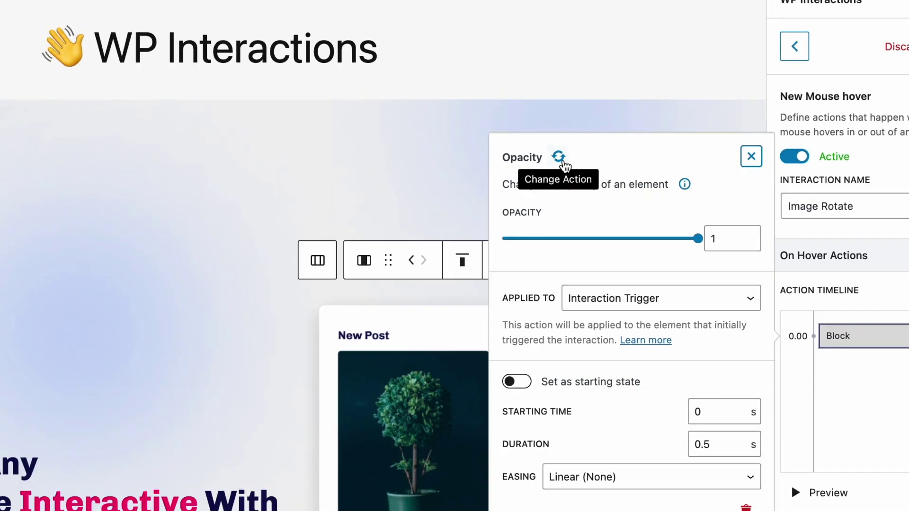
left_click(560, 158)
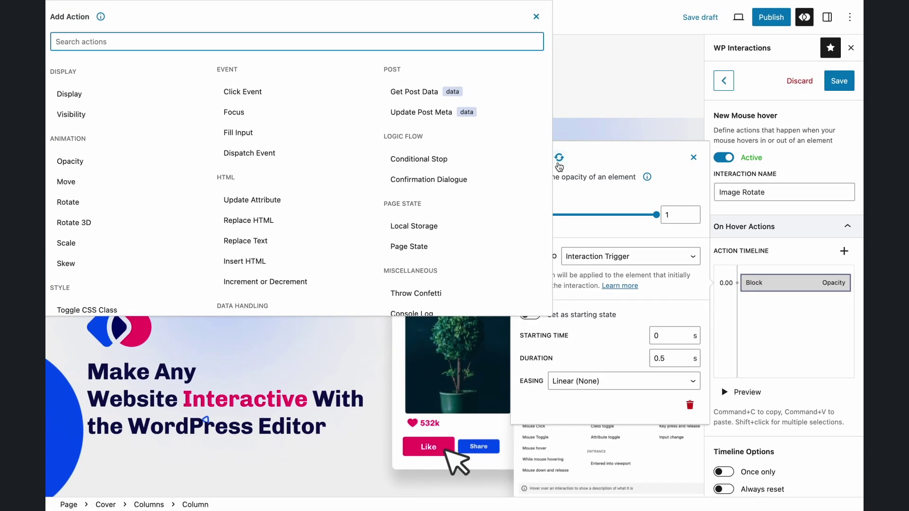
left_click(140, 206)
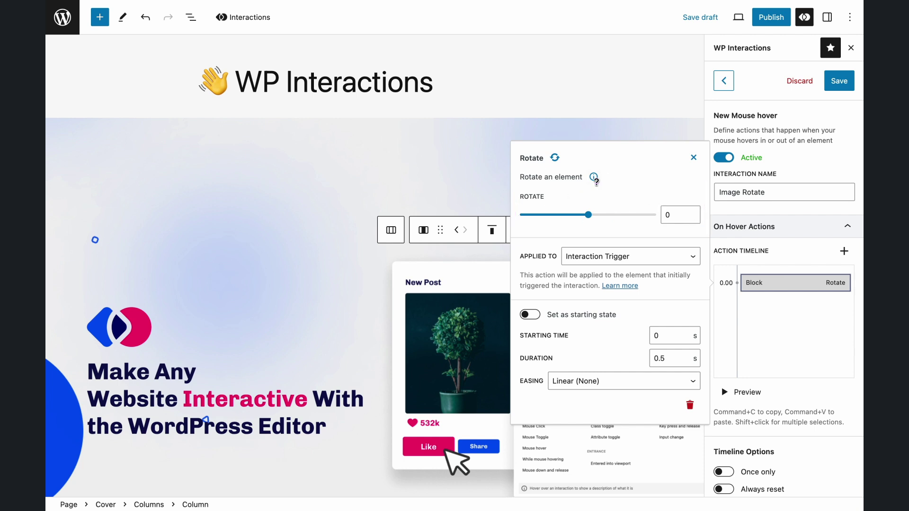
- Try the timeline action as Replace Text and as CSS Rule, and switch it back to Rotate
left_click(555, 158)
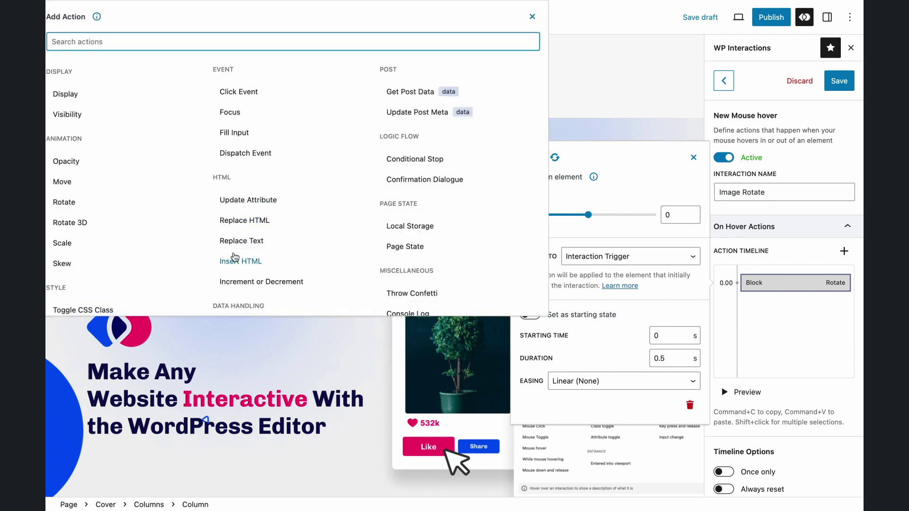
left_click(236, 243)
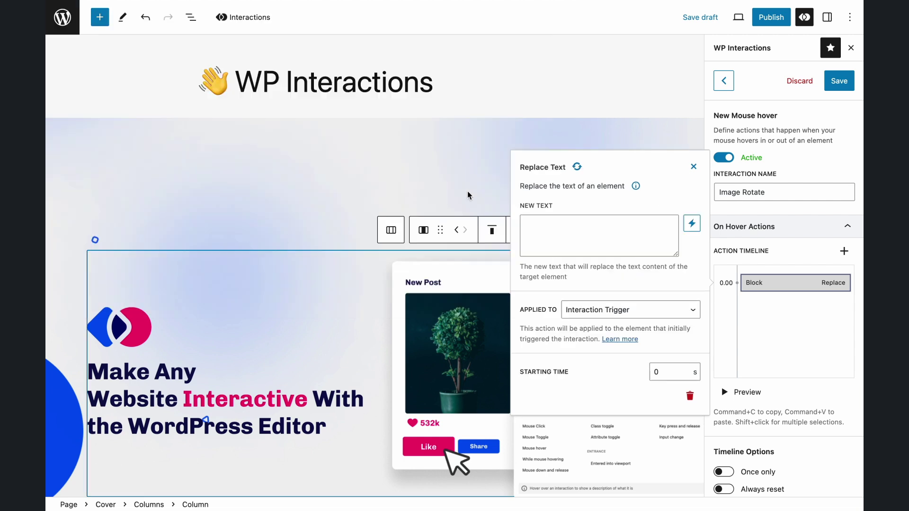
left_click(577, 167)
scroll(159, 256, "down", 3)
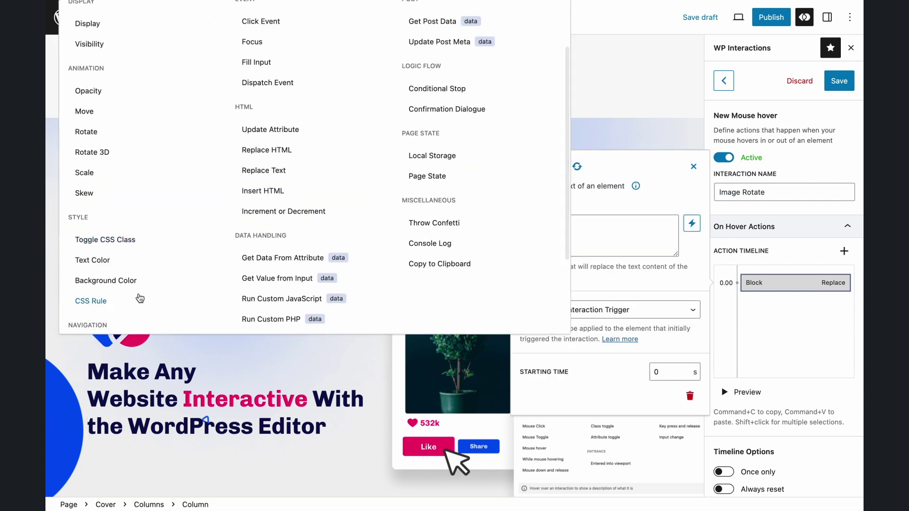
left_click(140, 297)
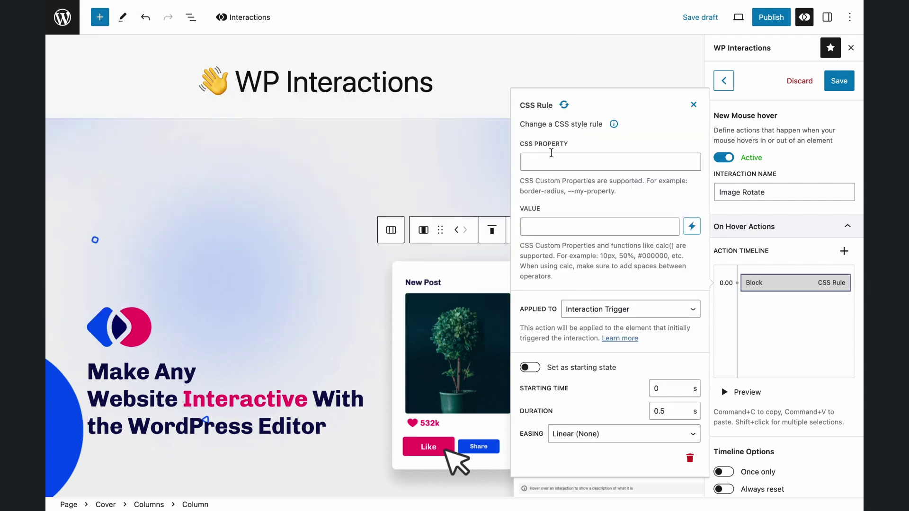
left_click(564, 104)
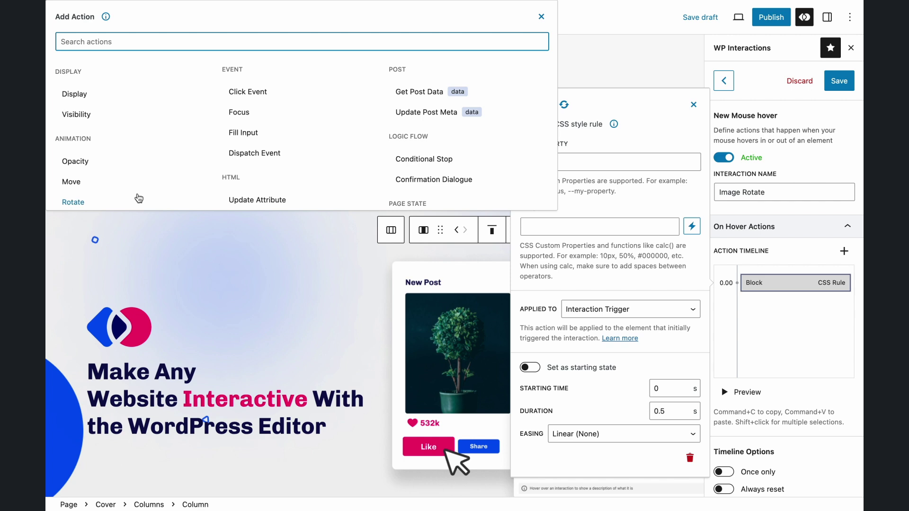
left_click(138, 198)
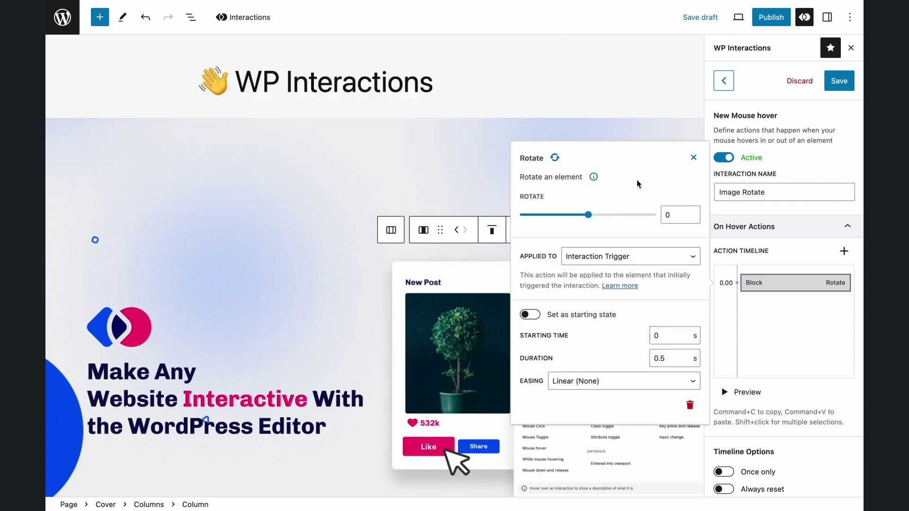
- Set the rotation to -10.7 and apply the Rotate action to the New Post image block
left_click_drag(591, 215, 587, 215)
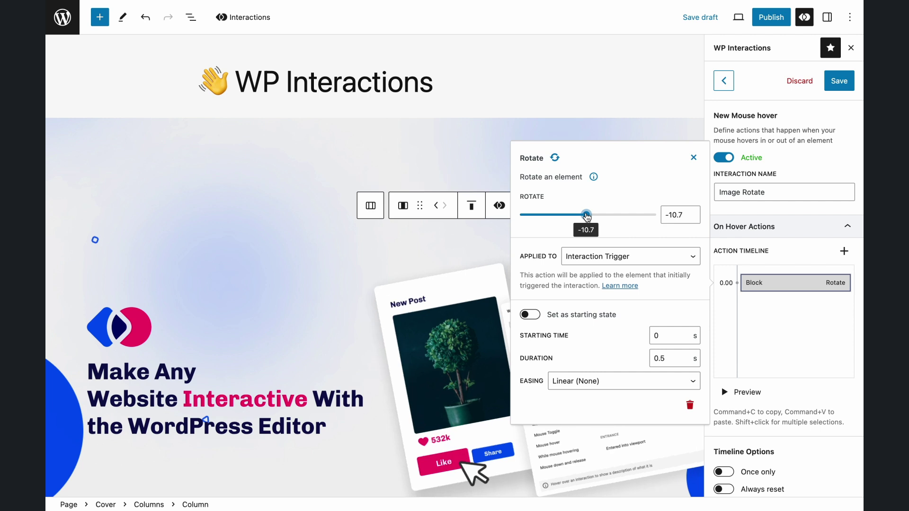
left_click(536, 256)
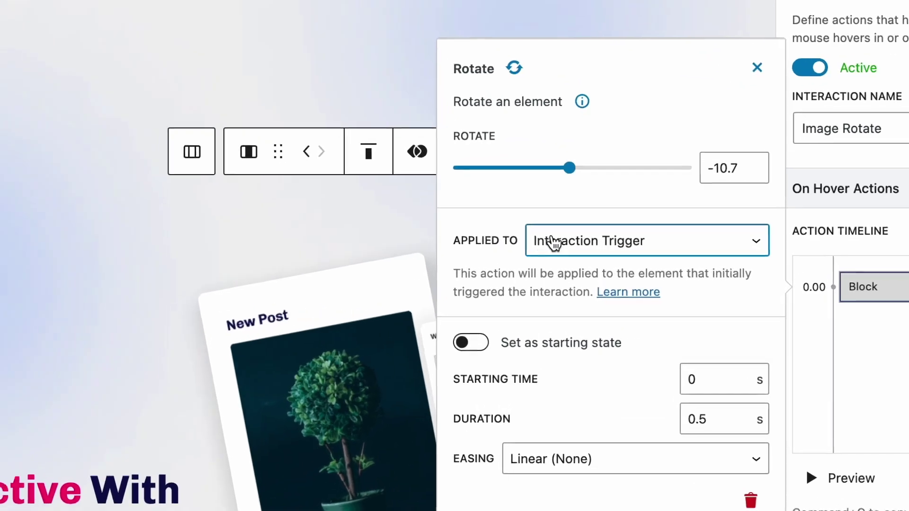
left_click(580, 255)
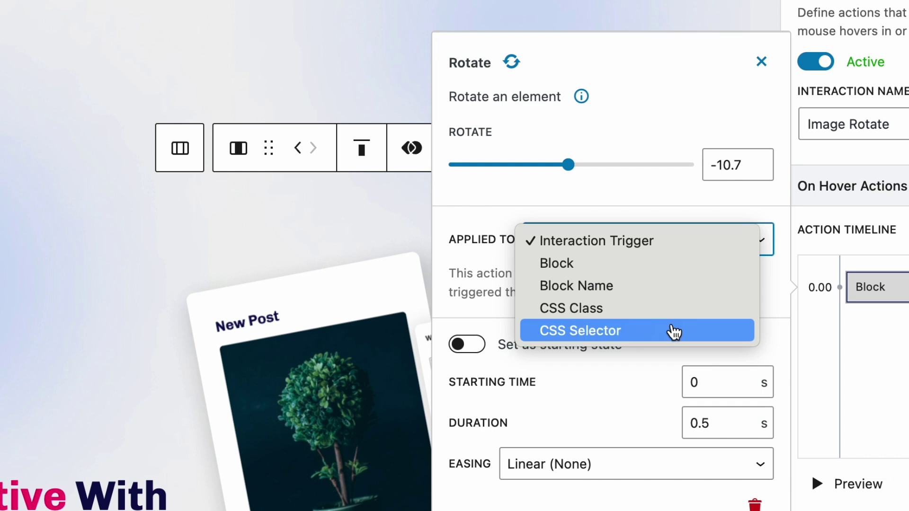
left_click(662, 268)
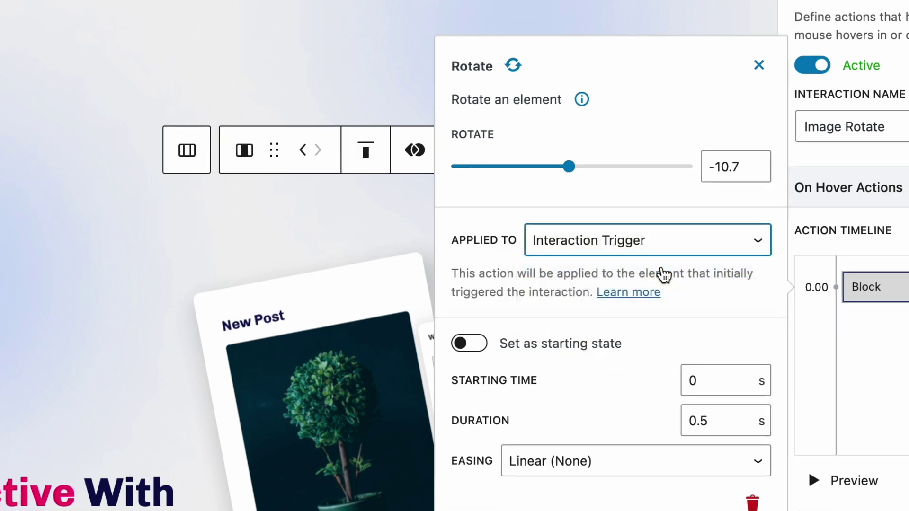
left_click(612, 255)
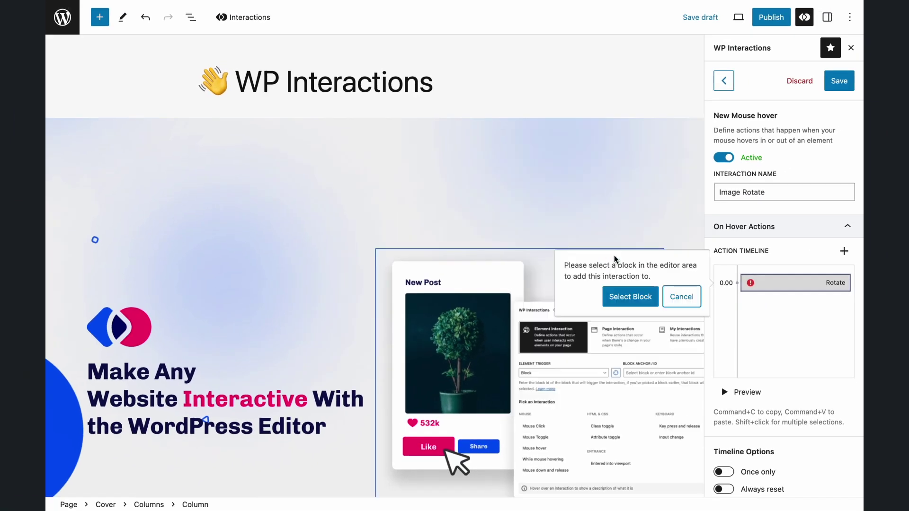
left_click(465, 315)
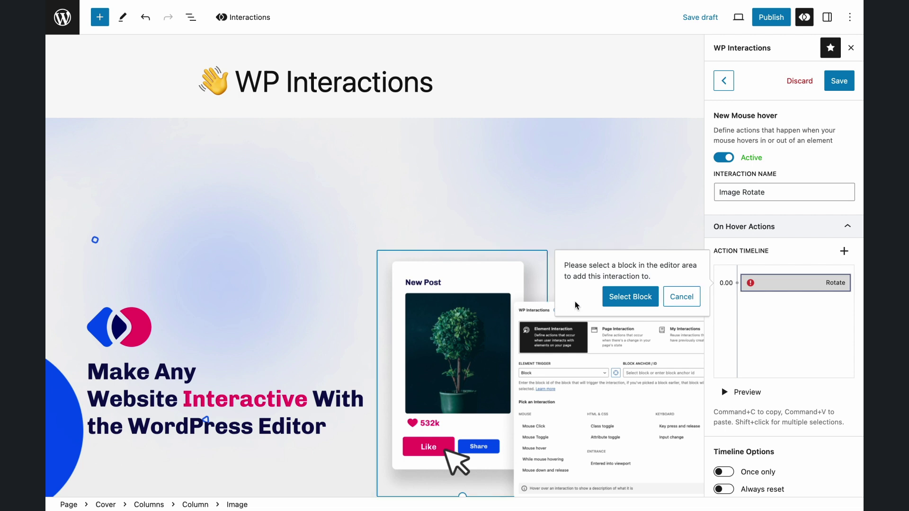
left_click(631, 297)
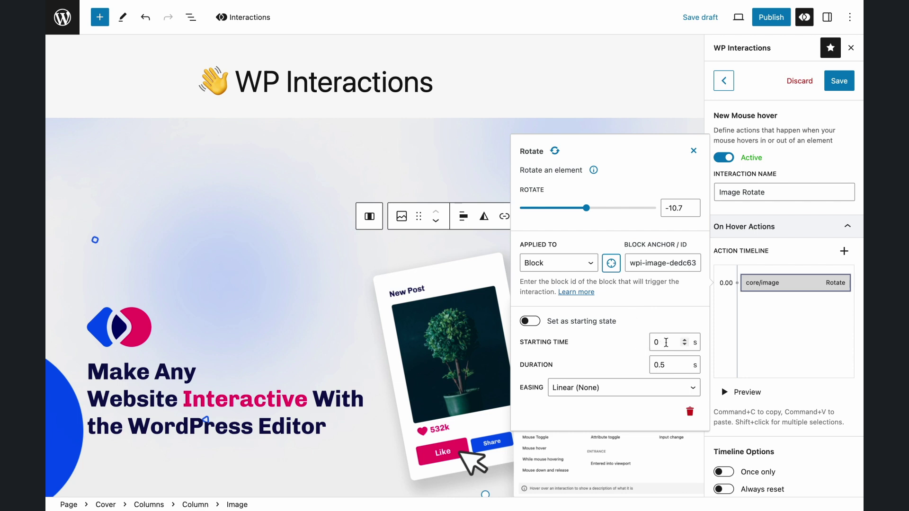
- Set the Rotate action's duration to 0.2 s and its easing to Ease Out Back
left_click(667, 366)
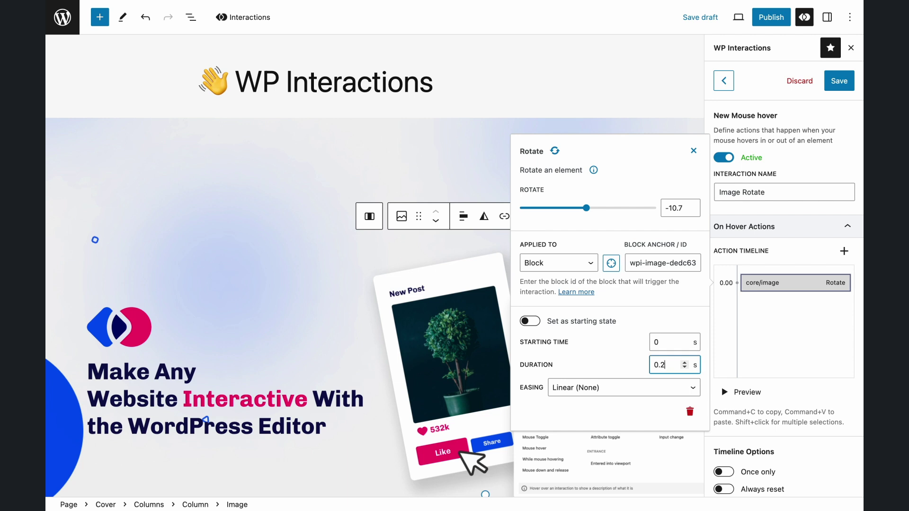
left_click(660, 389)
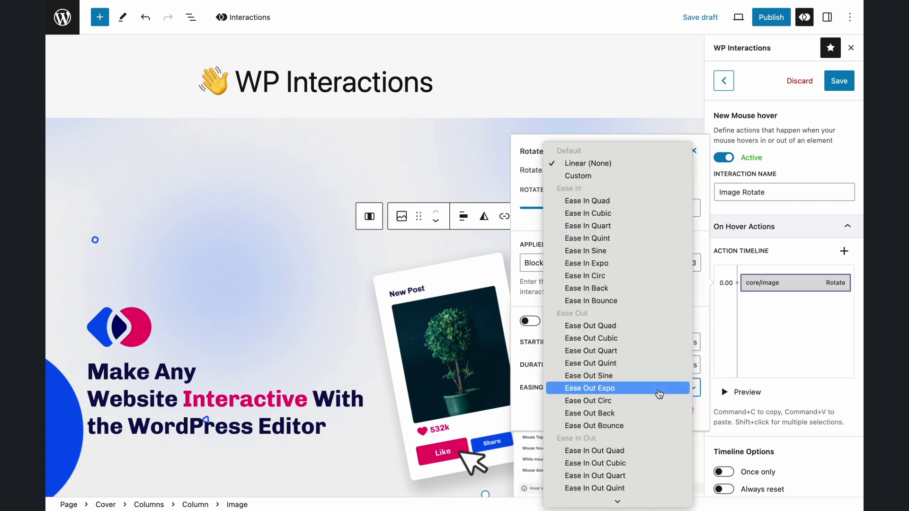
left_click(650, 413)
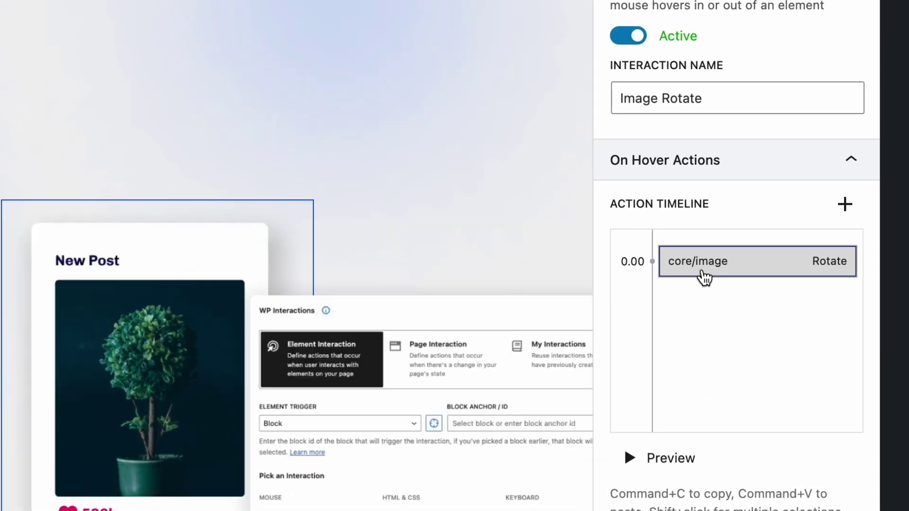
- Duplicate the Rotate action in the On Hover action timeline by copying and pasting it
key("ctrl+c")
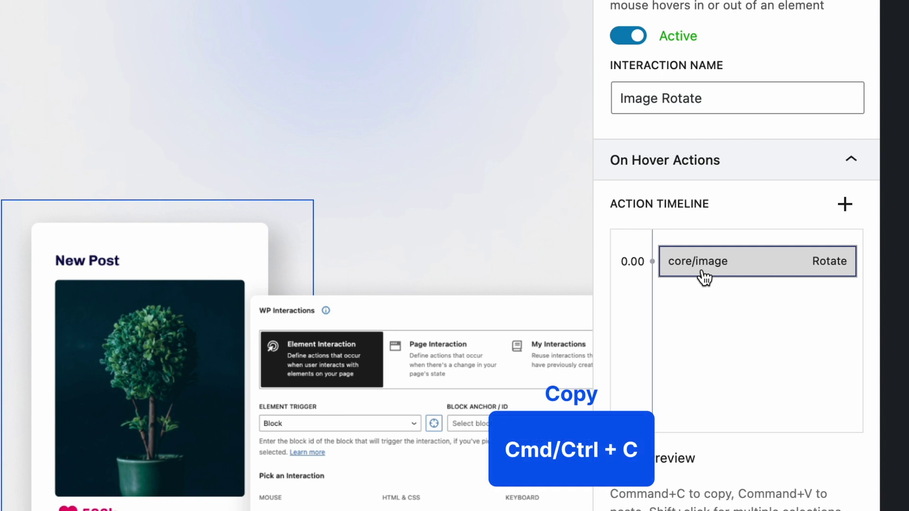
key("ctrl+v")
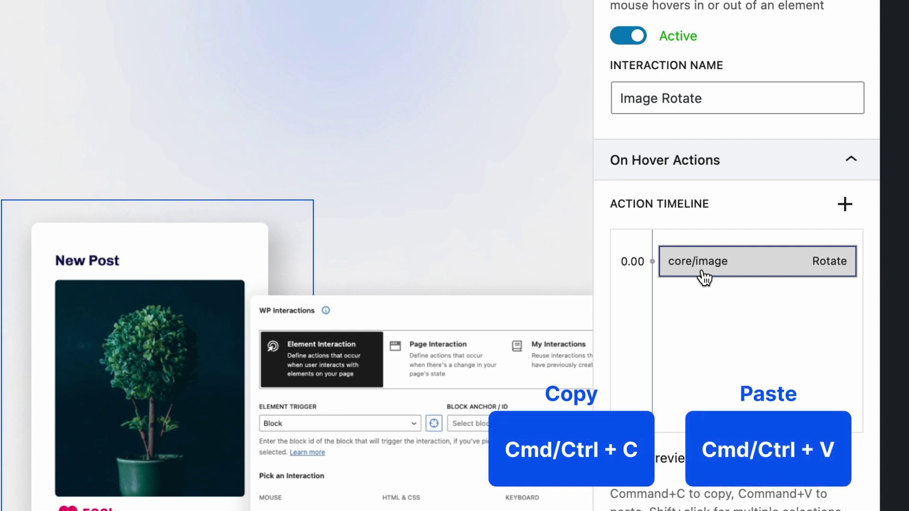
key("ctrl+v")
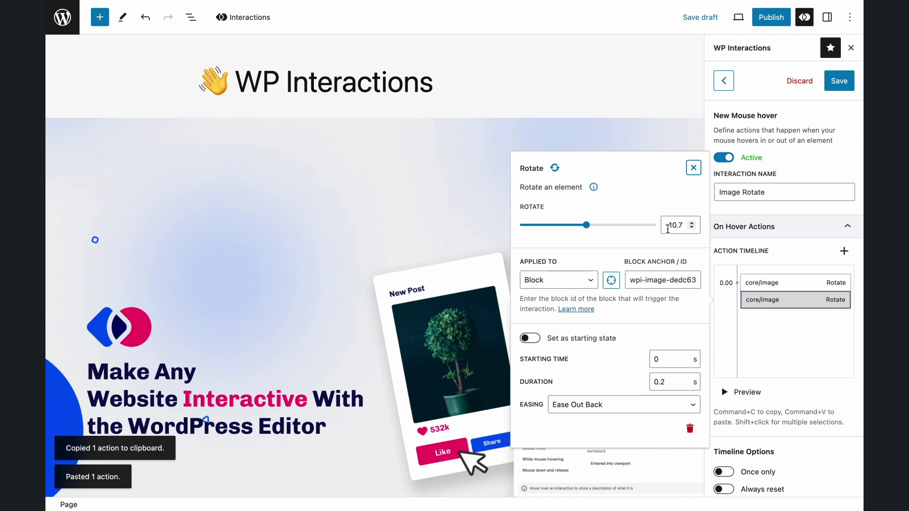
- Make the duplicated Rotate action's angle positive 10.7 and apply it to the WP Interactions panel image block
left_click(670, 228)
left_click(669, 226)
key("BackSpace")
left_click(614, 281)
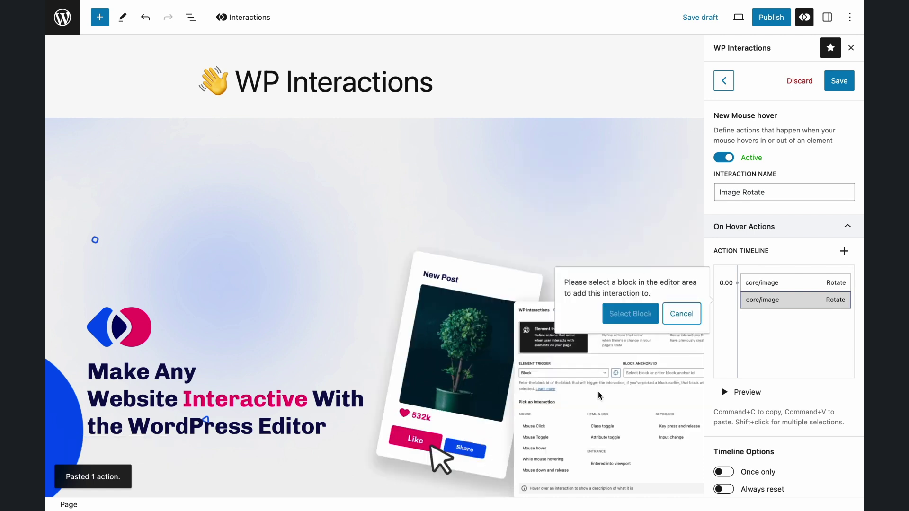
left_click(454, 350)
left_click(629, 312)
- Add a Move action to the On Hover action timeline with X set to -10
left_click(843, 251)
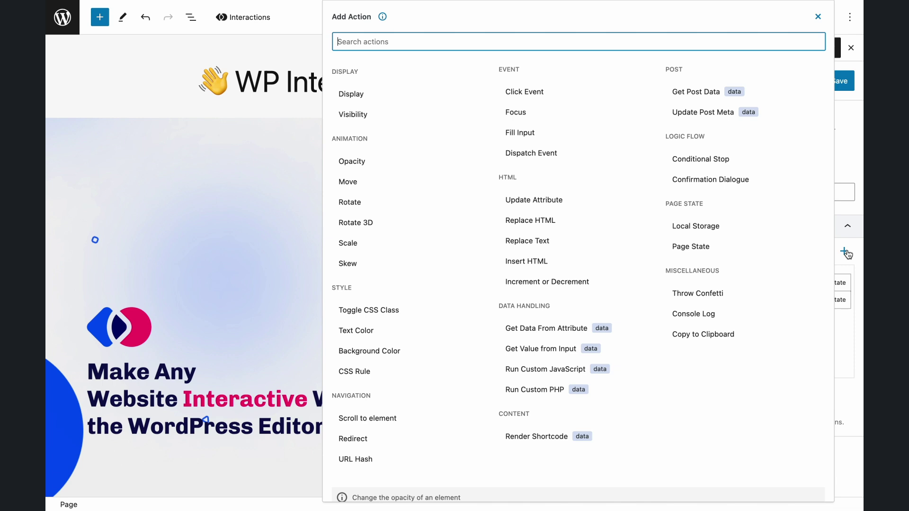
left_click(345, 181)
left_click(661, 215)
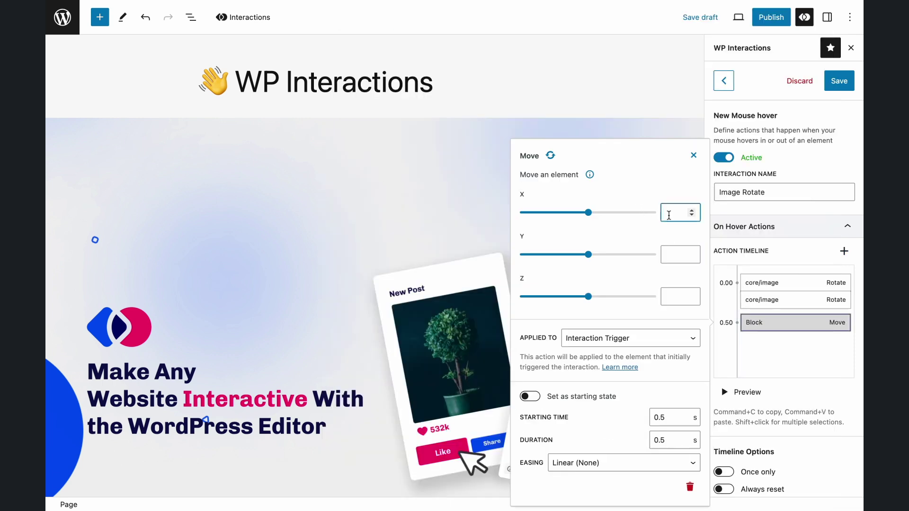
type("-10")
- Apply the new Move action to a block and pick the New Post image as its target
left_click(619, 339)
left_click(617, 350)
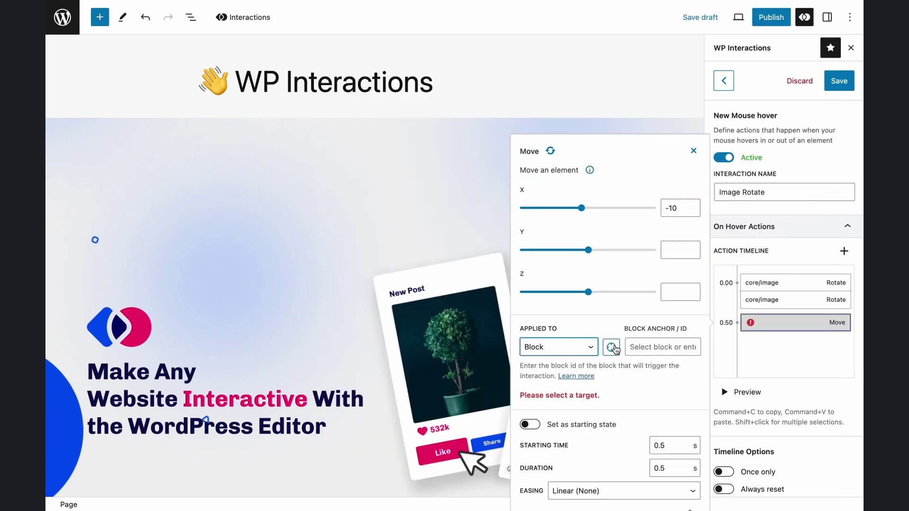
left_click(611, 347)
left_click(449, 368)
left_click(629, 336)
- Set the New Post image's Move action to a 0.2 s duration with Linear (None) easing
left_click(658, 449)
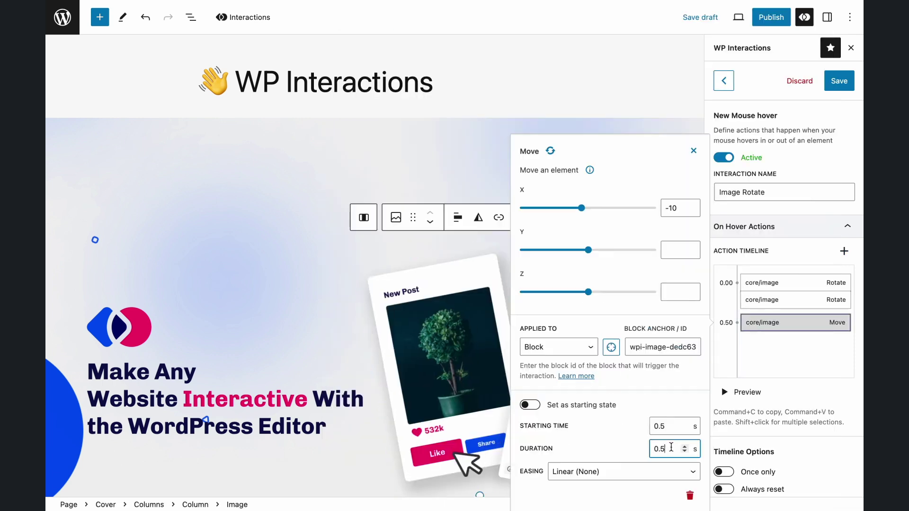
left_click(649, 471)
left_click(589, 422)
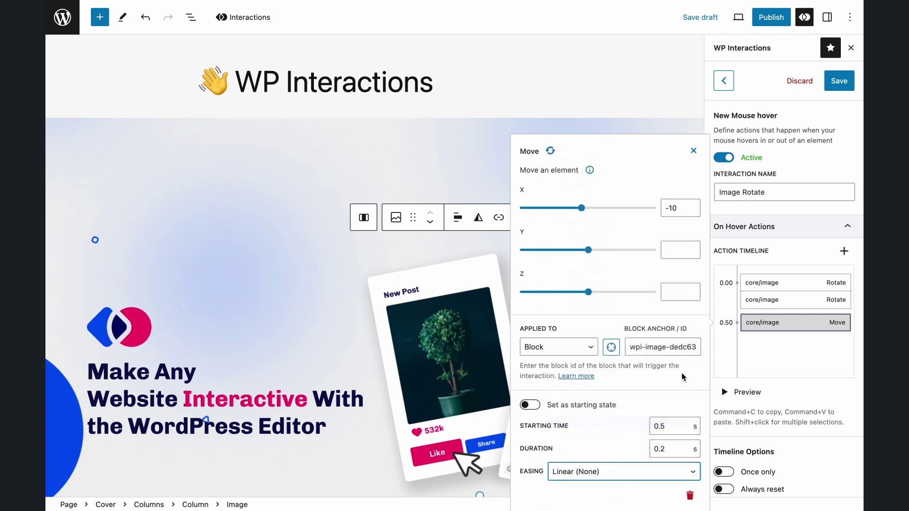
- Add a second Move action to the On Hover action timeline with X set to 10
left_click(843, 251)
left_click(350, 181)
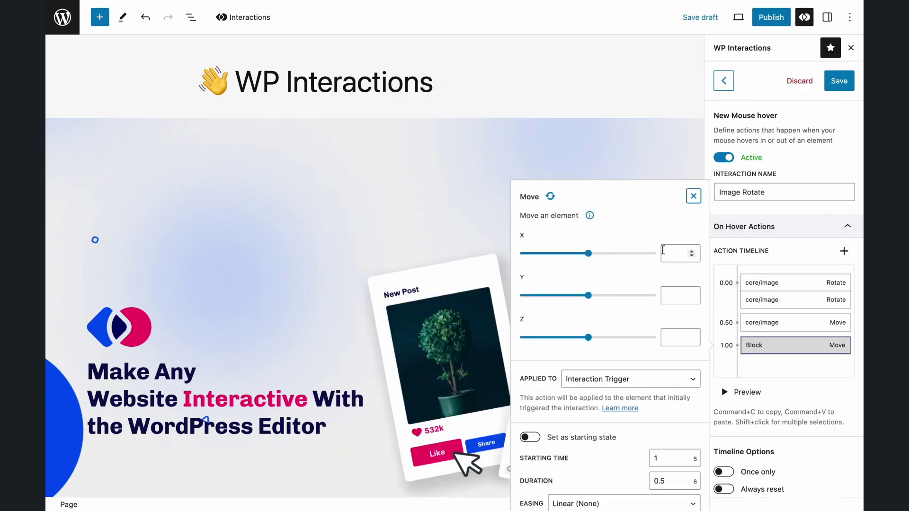
left_click(672, 254)
type("10")
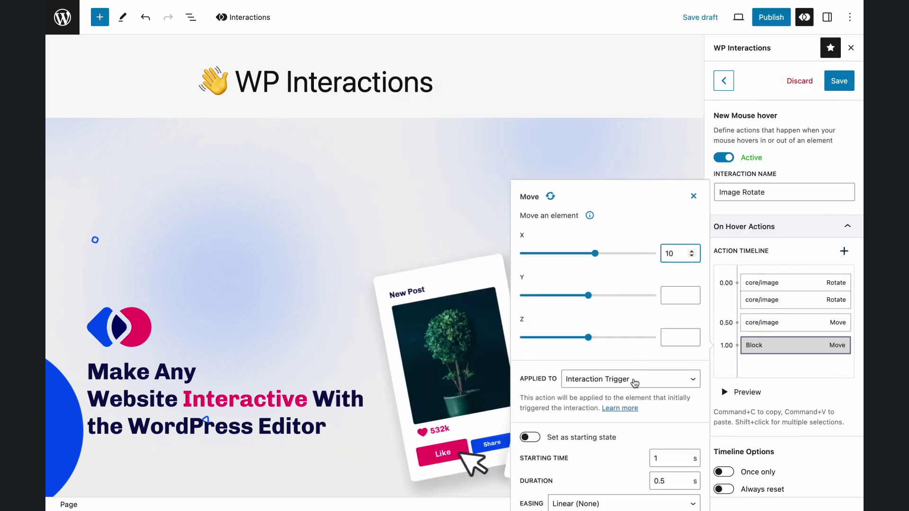
- Apply the second Move action to a block and pick the WP Interactions panel image as its target
left_click(634, 381)
left_click(615, 389)
left_click(610, 414)
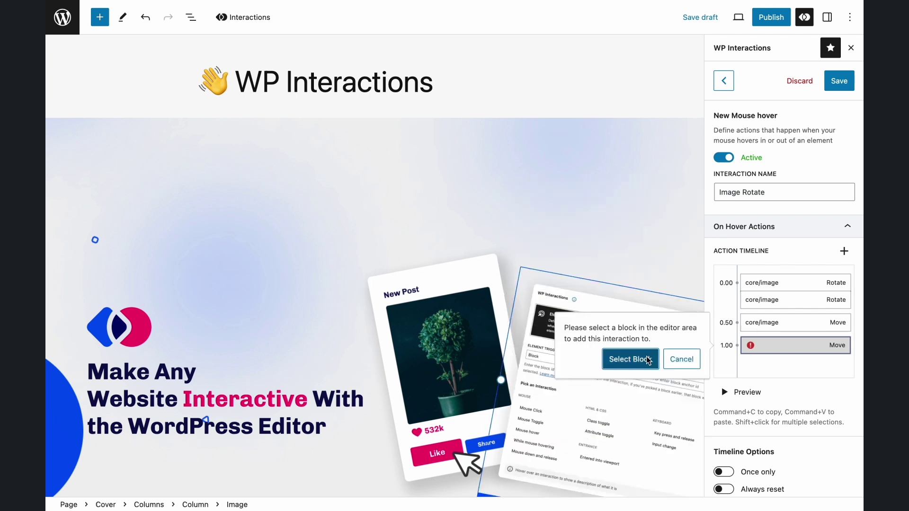
left_click(630, 359)
- Set the second Move action's duration to 0.2 s and its easing to Ease Out Back
double_click(665, 445)
type("2")
left_click(658, 472)
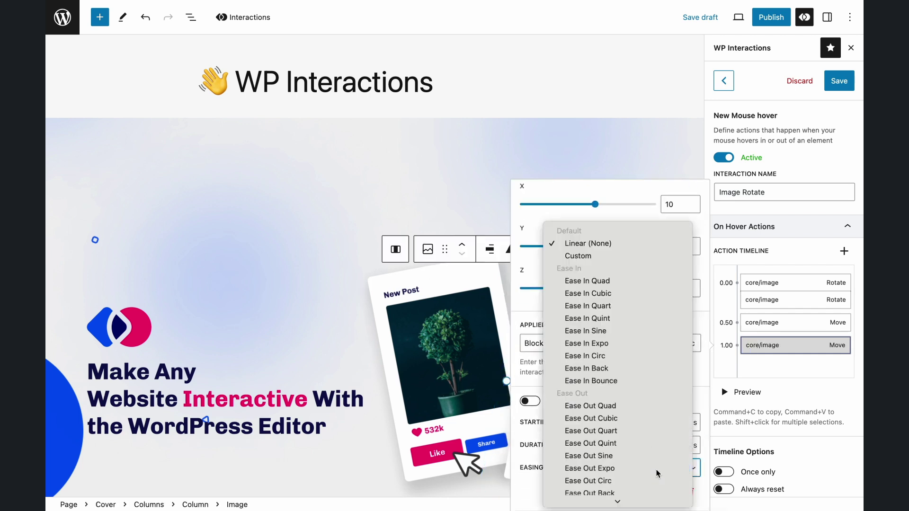
left_click(615, 464)
left_click_drag(661, 445, 651, 444)
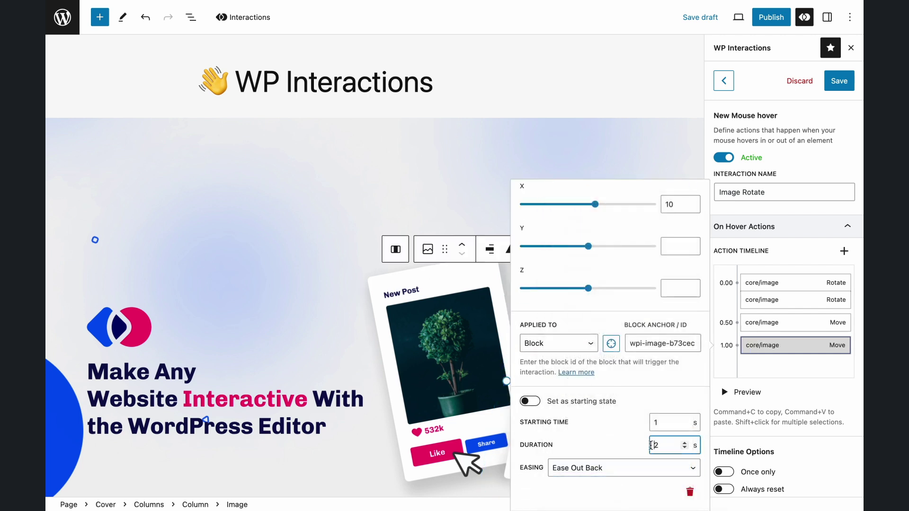
type(".2")
left_click(790, 346)
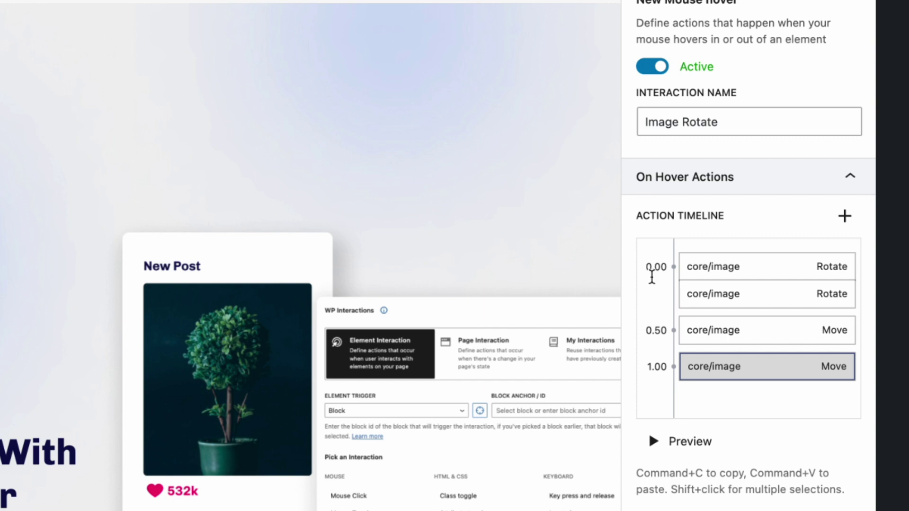
- Set both Move actions to start at 0.00 in the On Hover timeline, alongside the Rotate actions
left_click(661, 330)
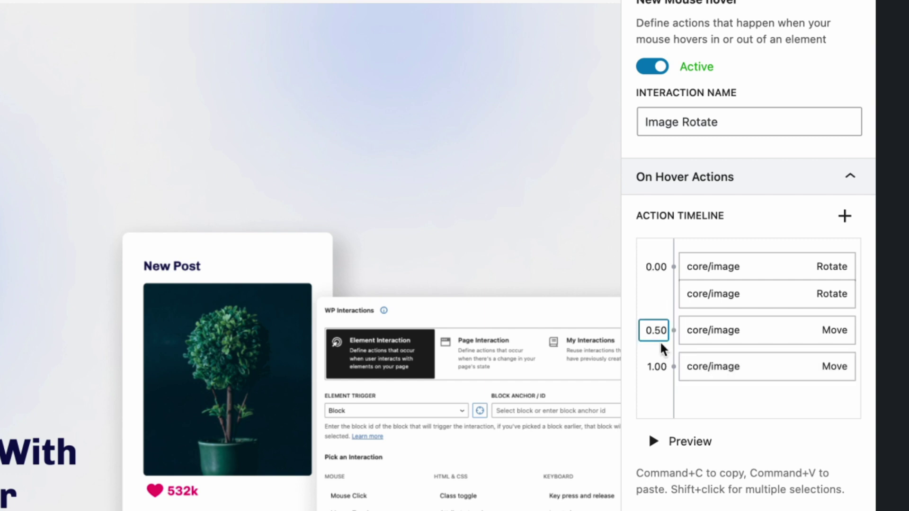
key("BackSpace")
type("0")
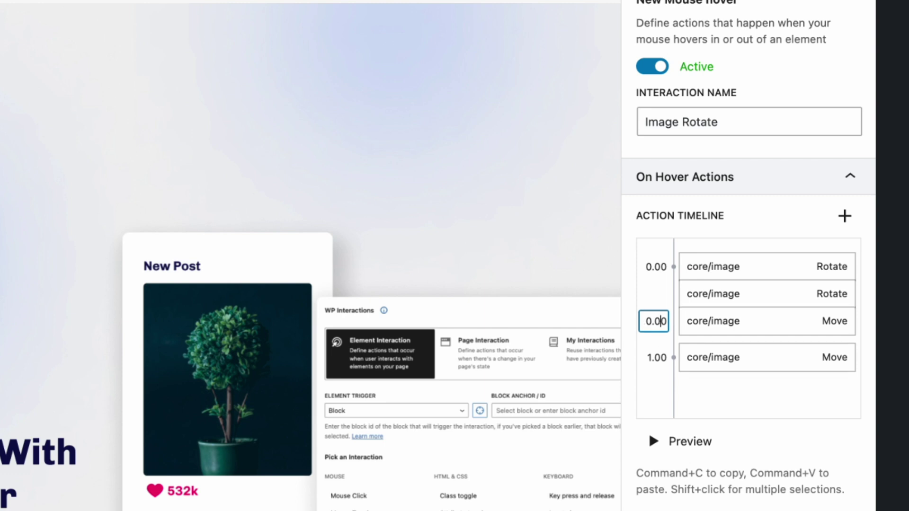
left_click(744, 370)
left_click_drag(744, 370, 737, 330)
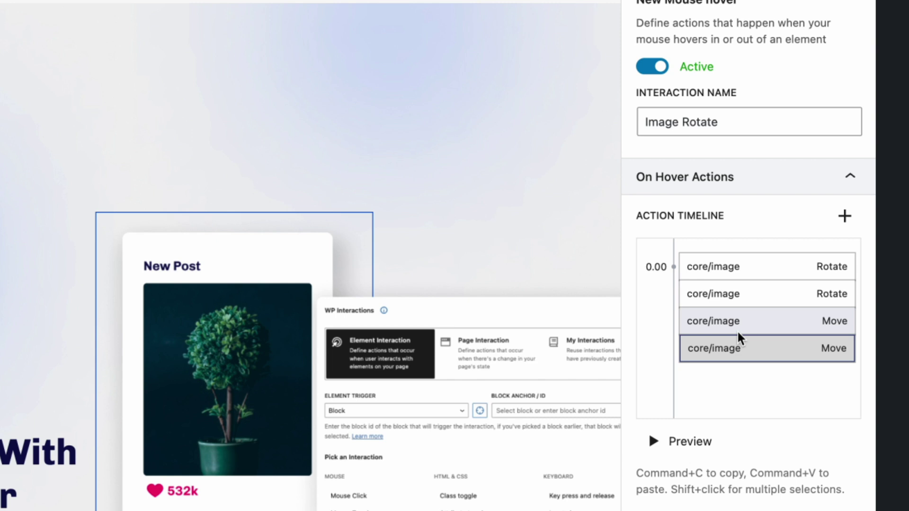
- Enable Once only in the On Hover timeline options and save the interaction
scroll(737, 330, "down", 10)
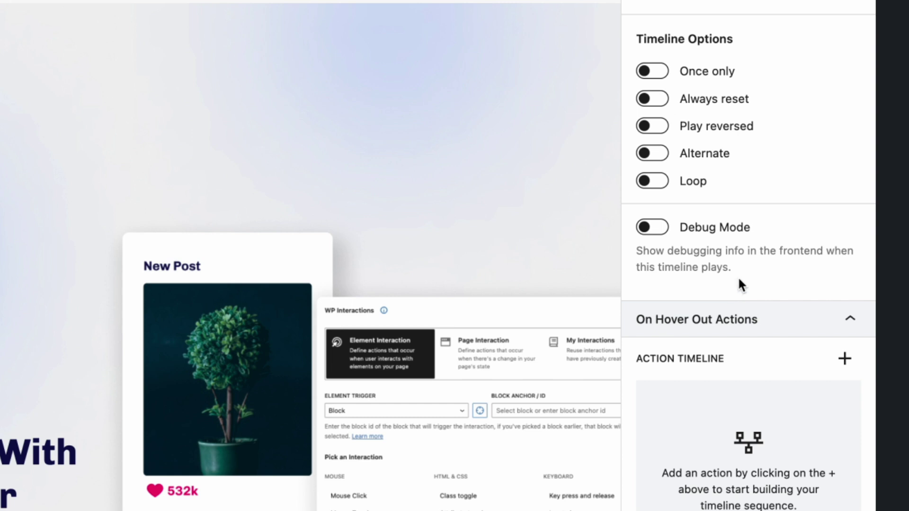
left_click(682, 73)
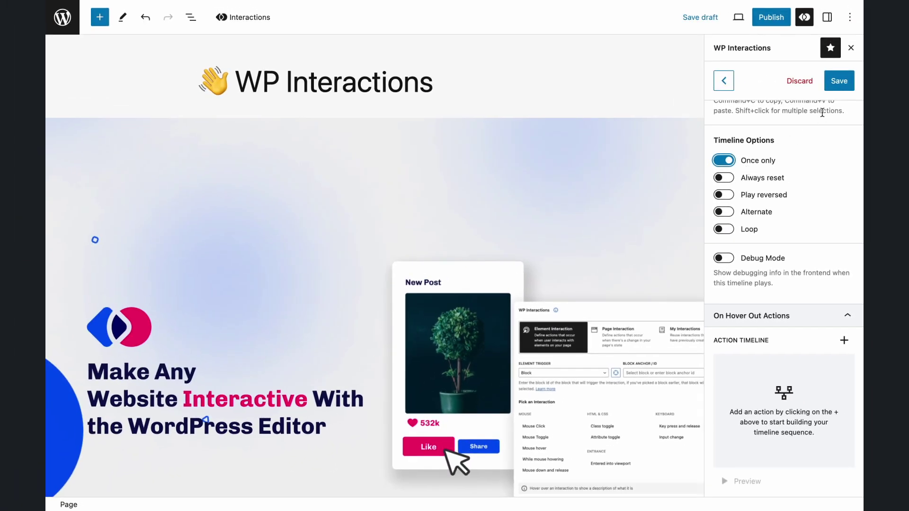
left_click(839, 80)
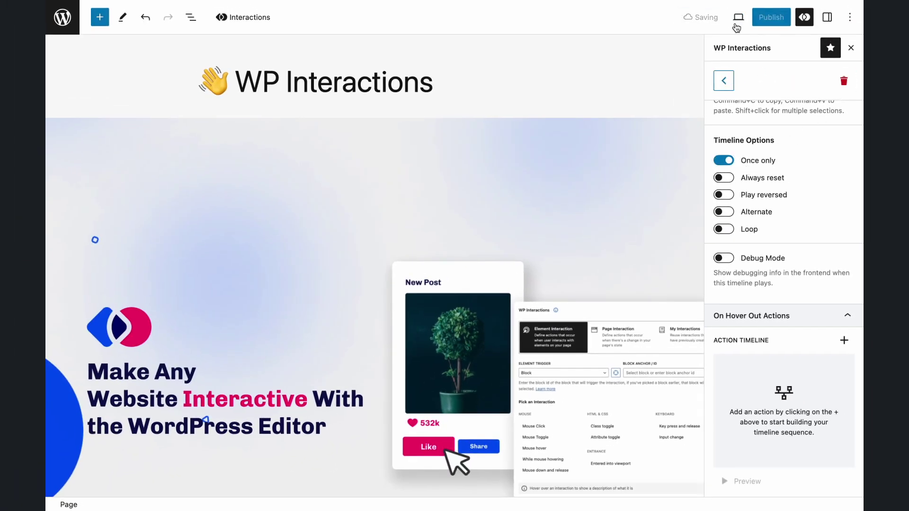
- Preview the page in a new tab
left_click(738, 17)
left_click(672, 118)
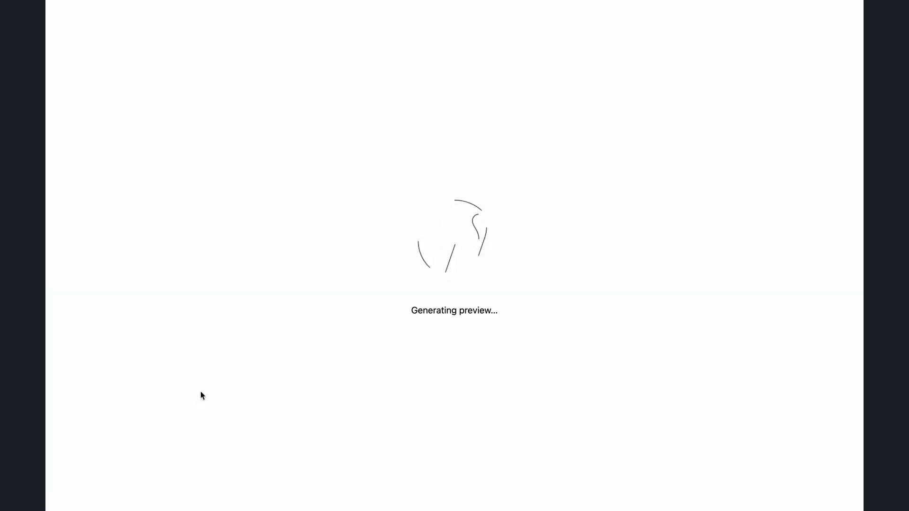